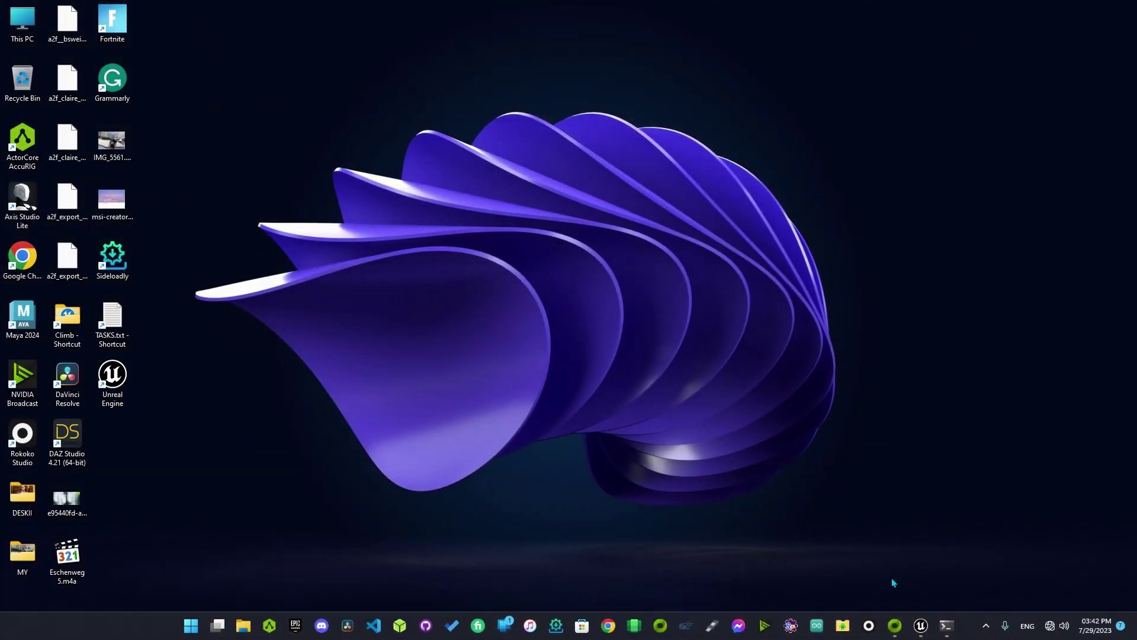
- Verify in Plugins that NVIDIA Omniverse Audio2Face LiveLink is enabled, then return to the level
click(921, 626)
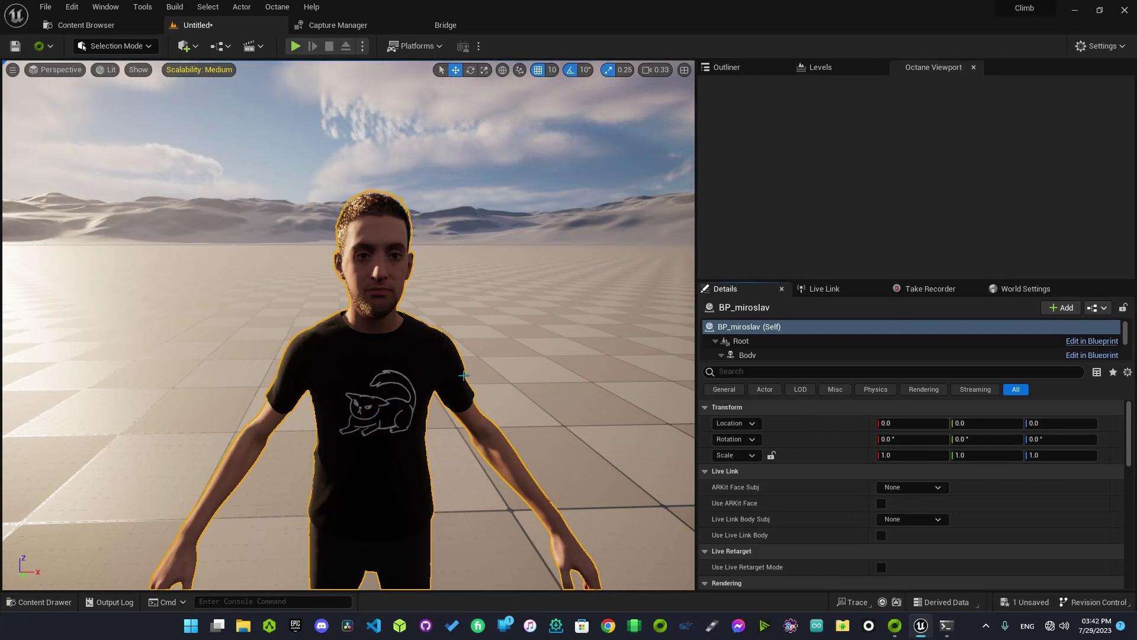
click(72, 7)
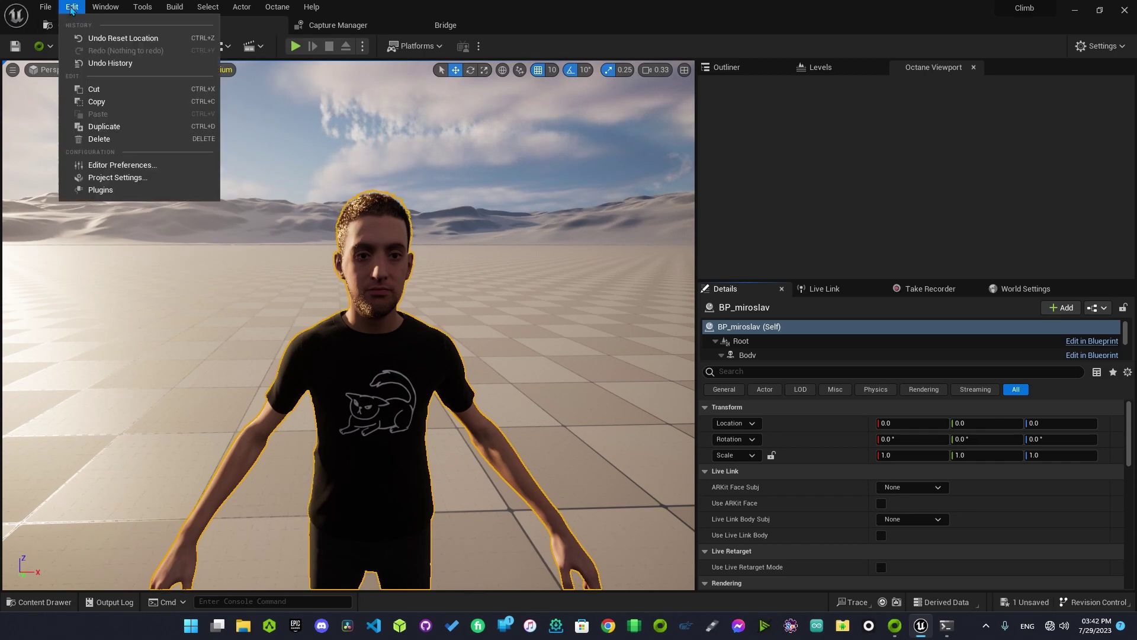
click(100, 189)
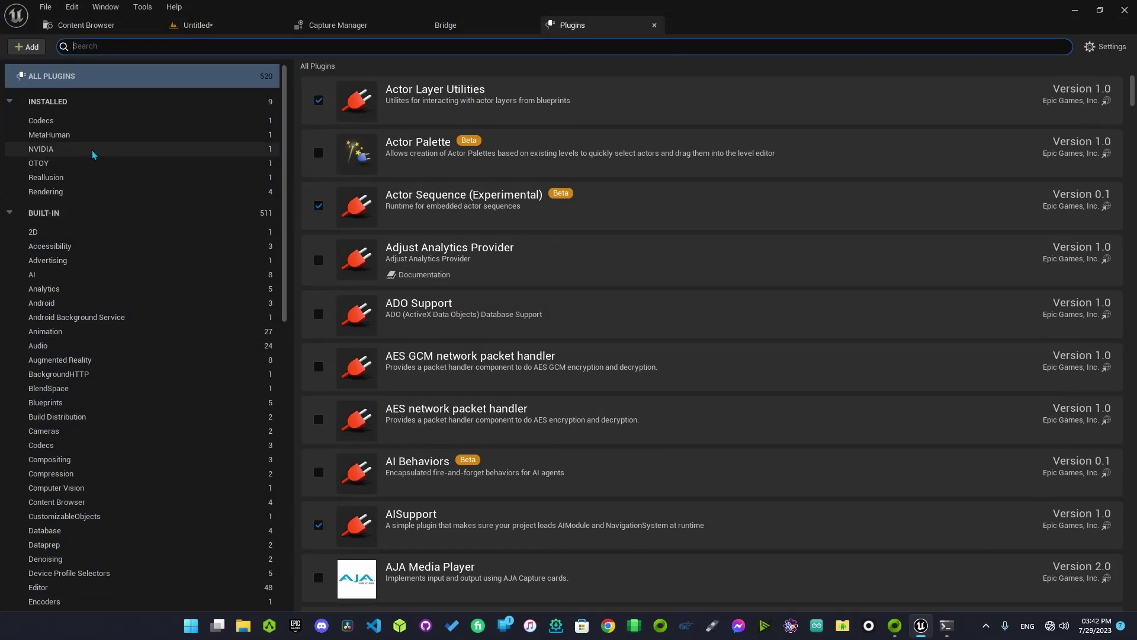
click(93, 153)
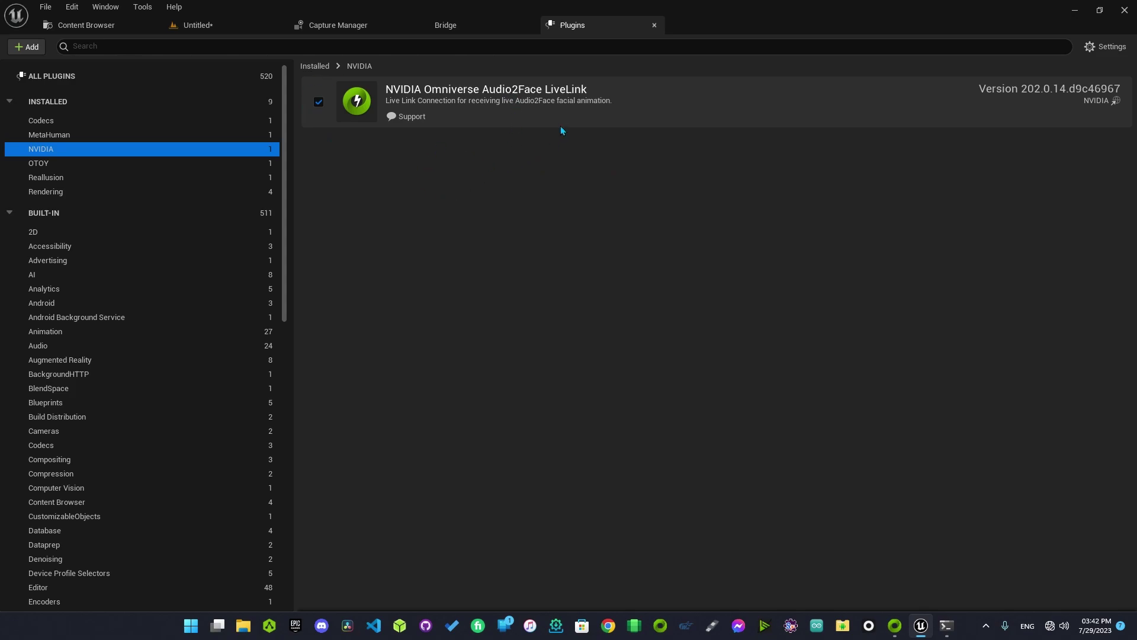
click(198, 25)
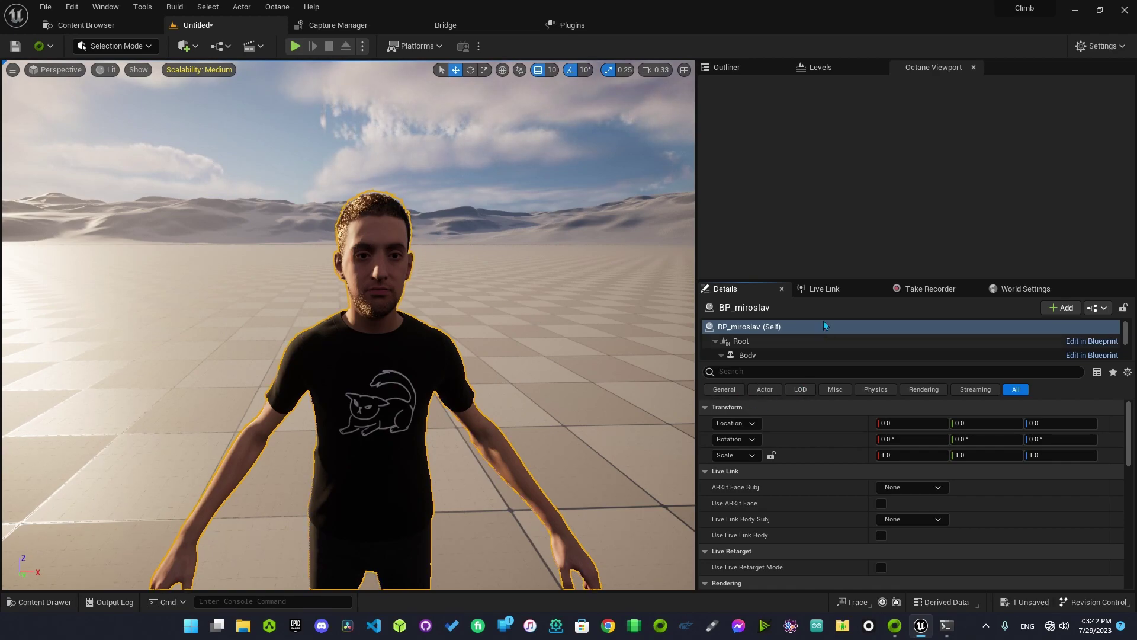
- Add an NVIDIA Omniverse LiveLink source in the Live Link panel and select it
click(823, 290)
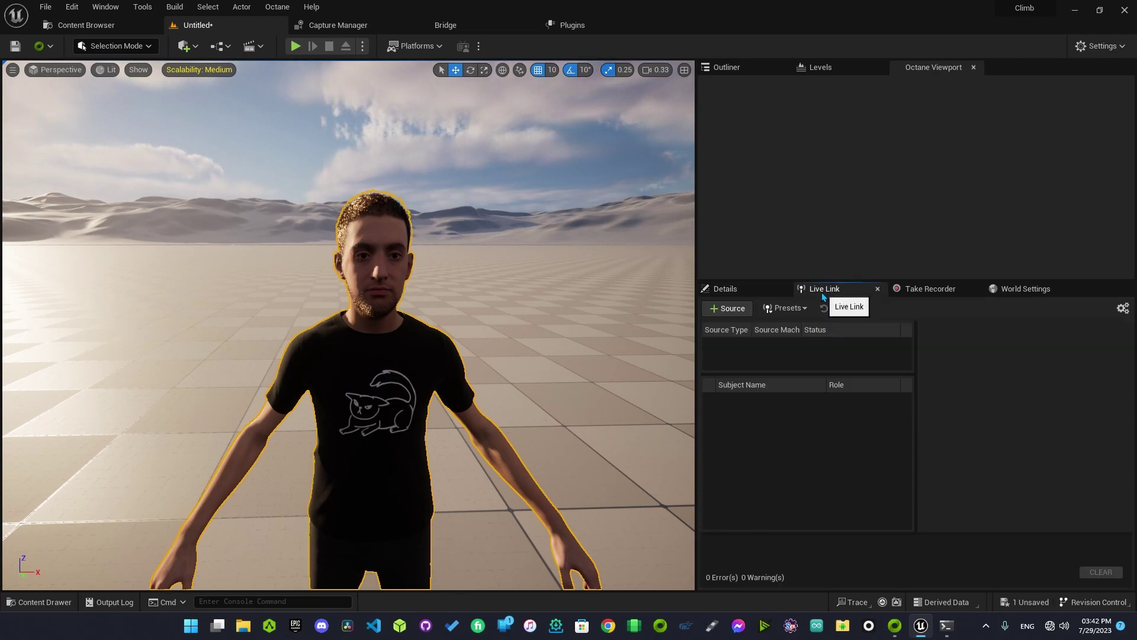
click(740, 312)
mouse_move(763, 354)
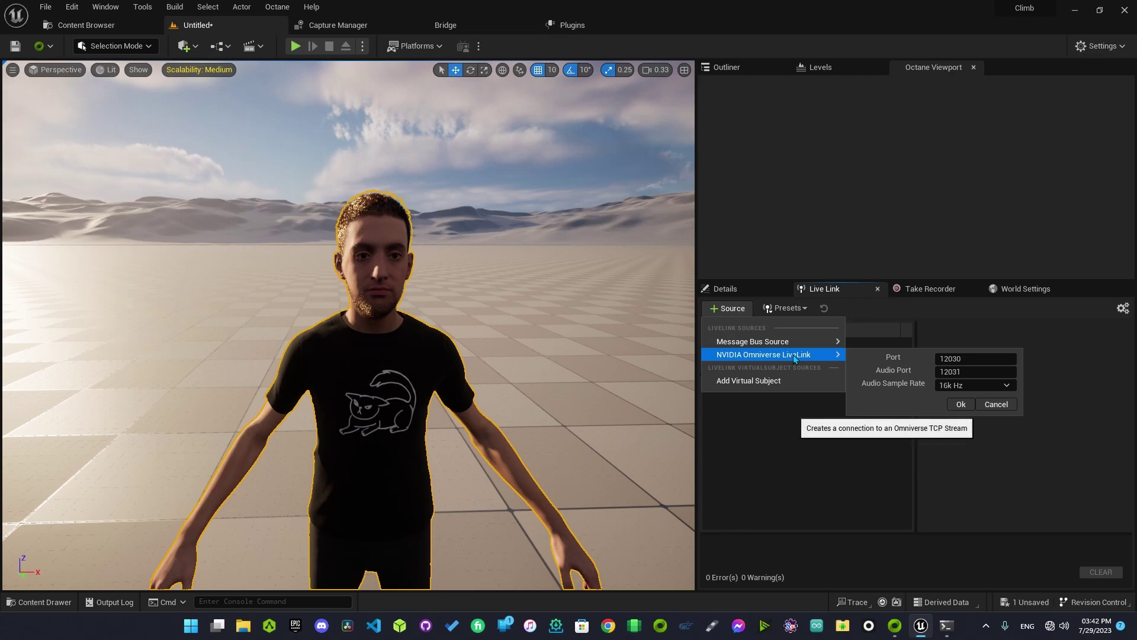
click(959, 405)
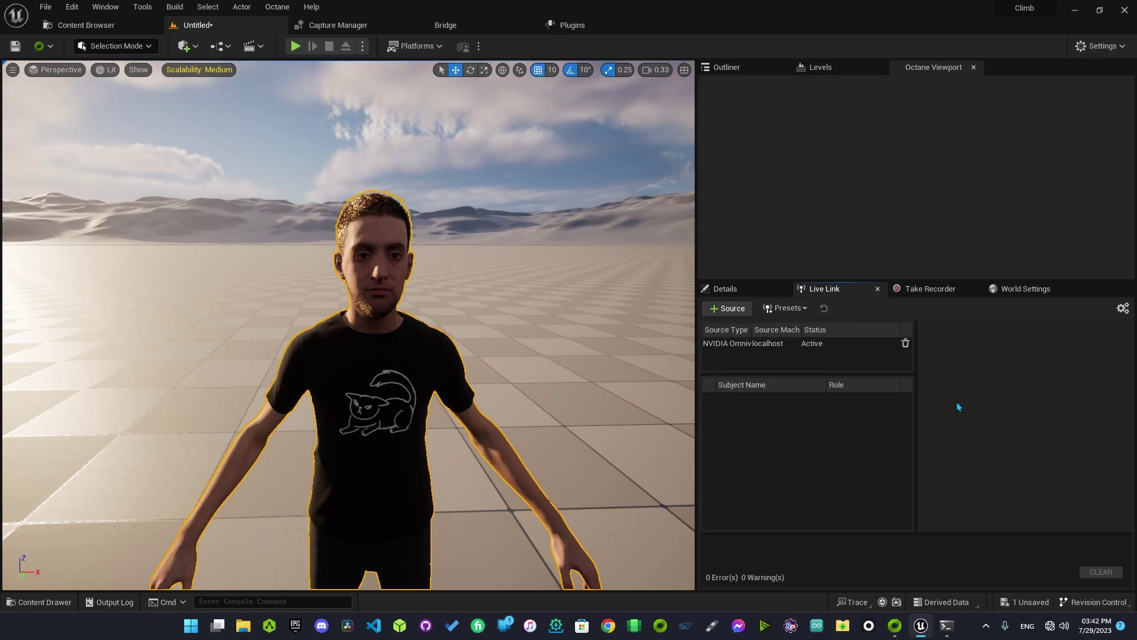
click(768, 345)
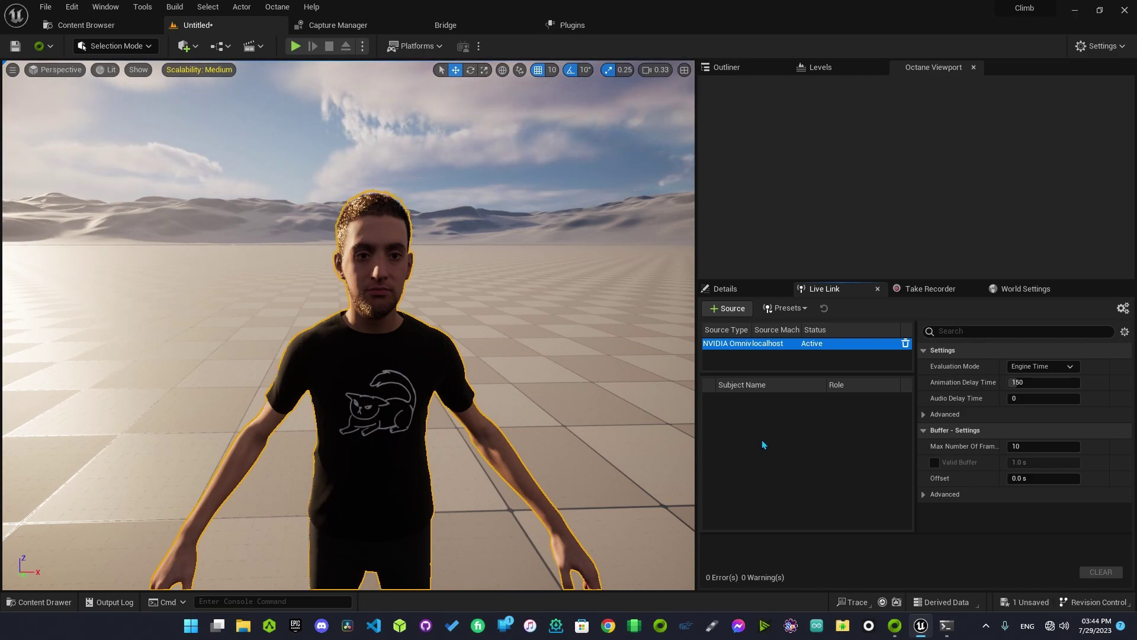
- Run ipconfig in Command Prompt and copy the Ethernet IPv4 address 169.254.245.9
key(alt+Tab)
key(alt+Tab)
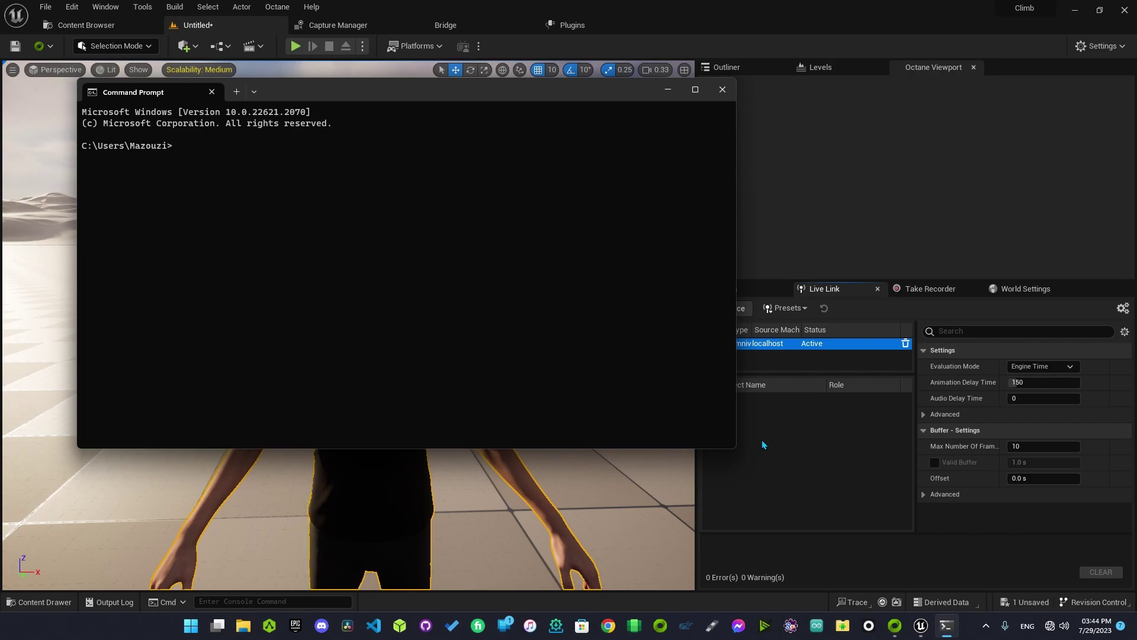
text(config)
key(Return)
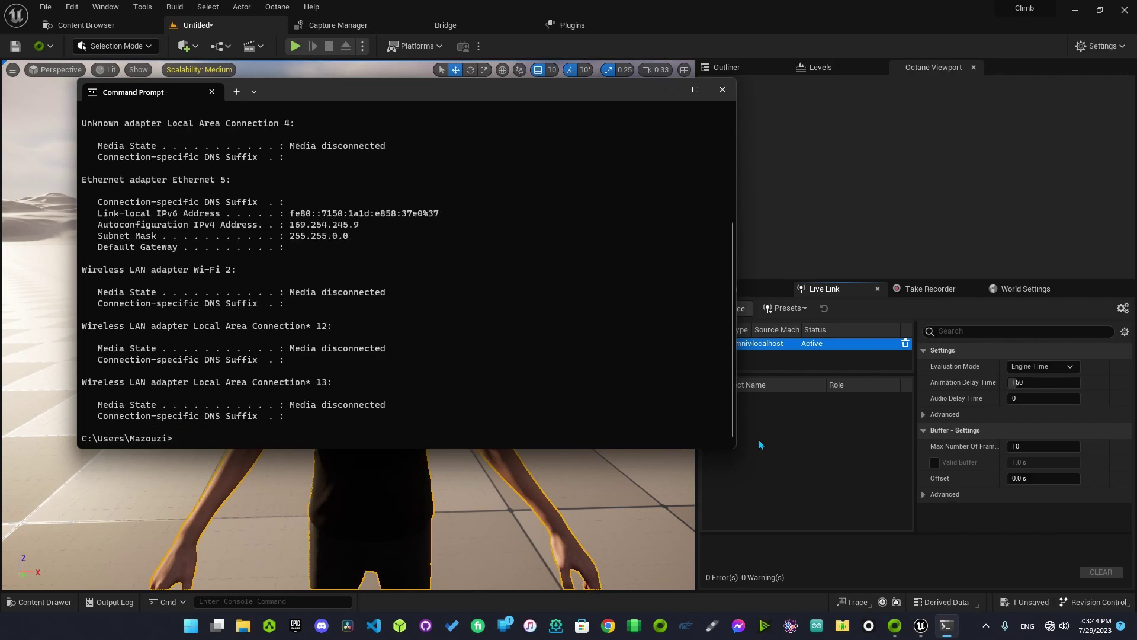
triple_click(292, 228)
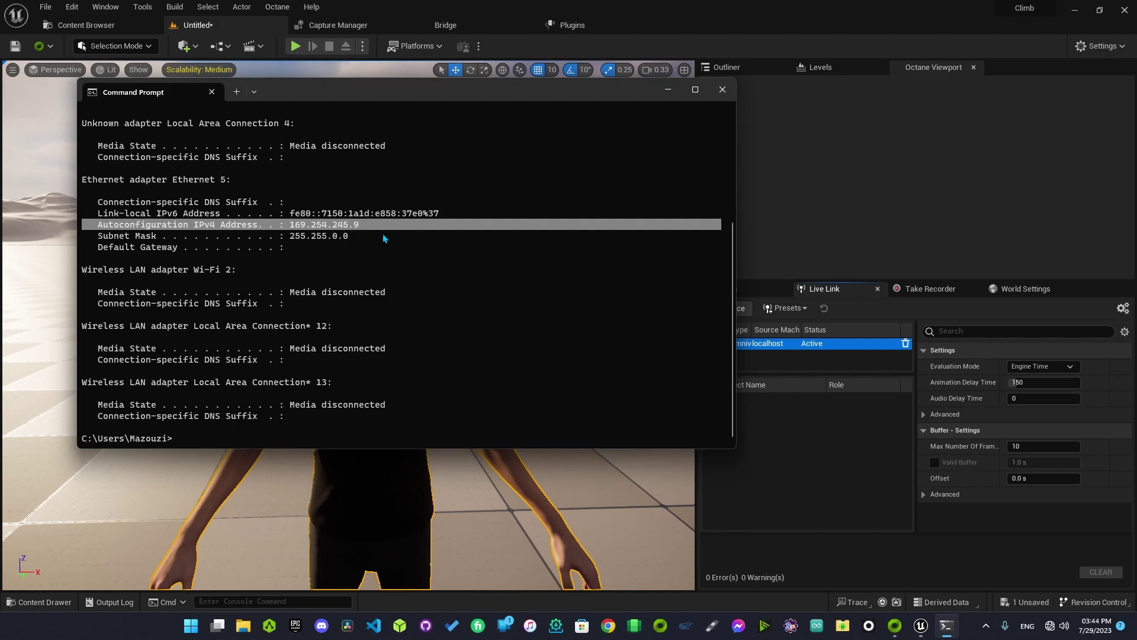
key(ctrl+c)
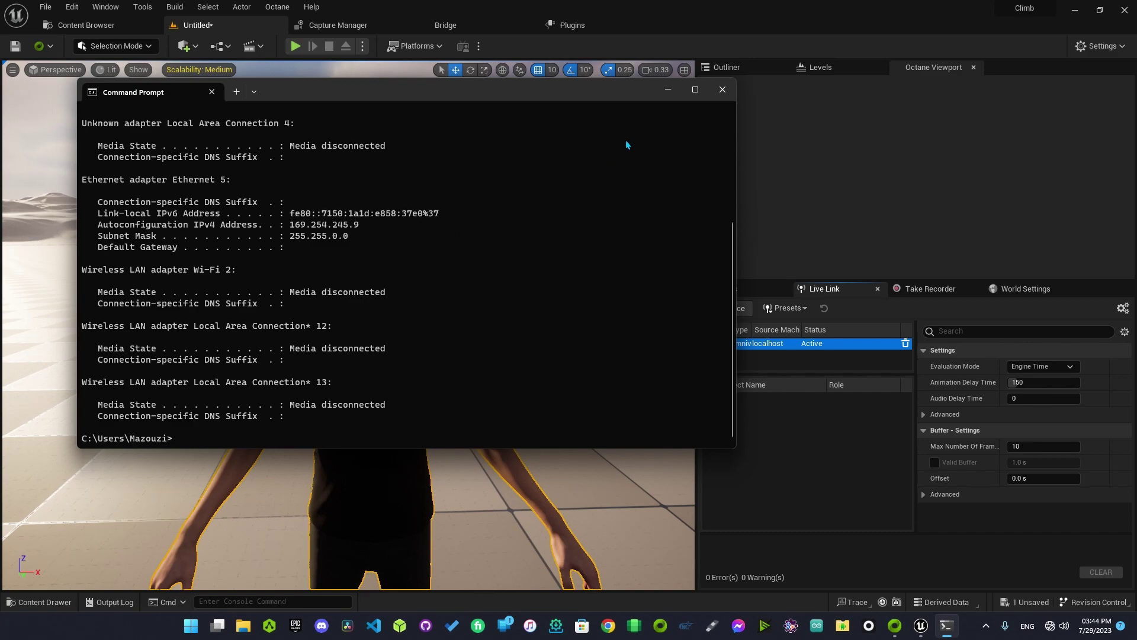
click(667, 89)
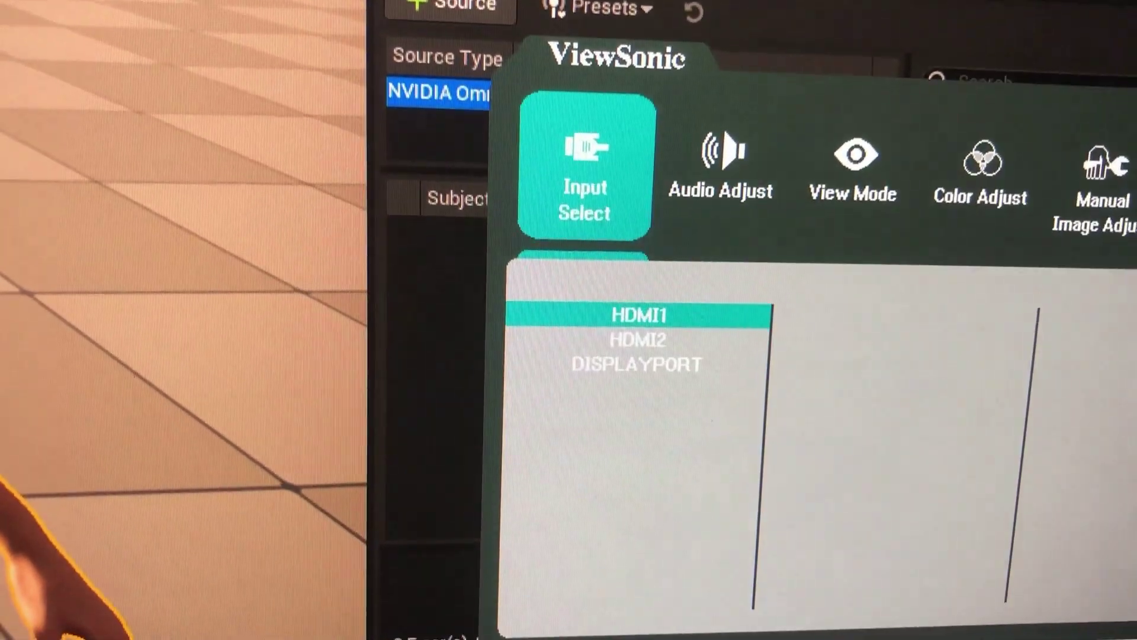
- Switch the ViewSonic monitor input to HDMI2 to show the Audio2Face computer
key(Down)
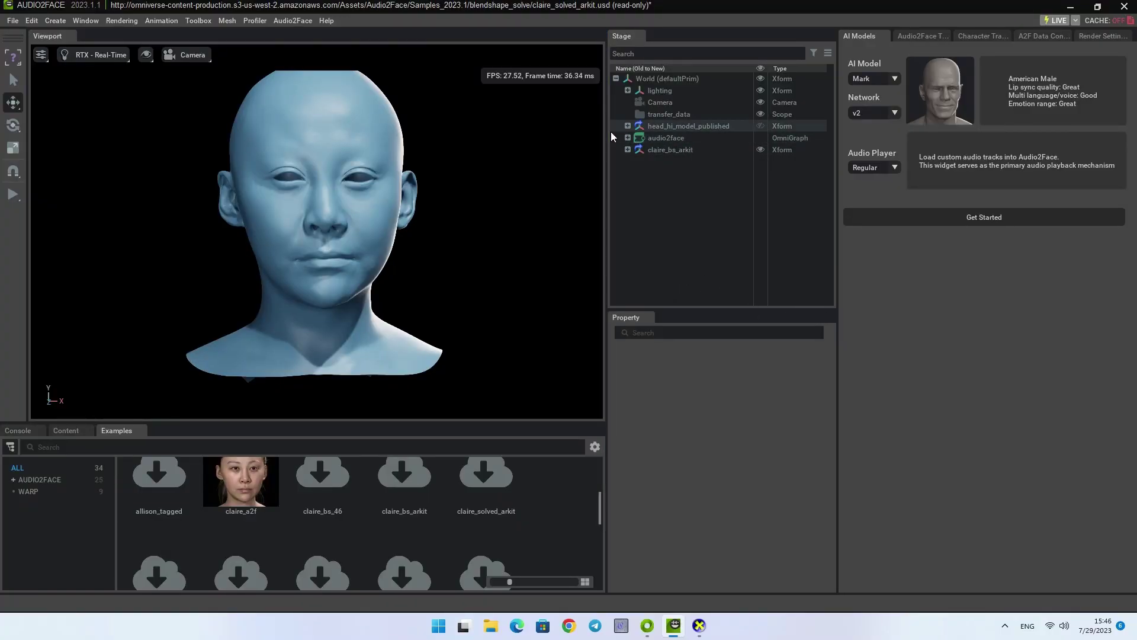
- Select the StreamLivelink node and start entering 169.254.245.9 as its Host Name
click(668, 145)
click(627, 138)
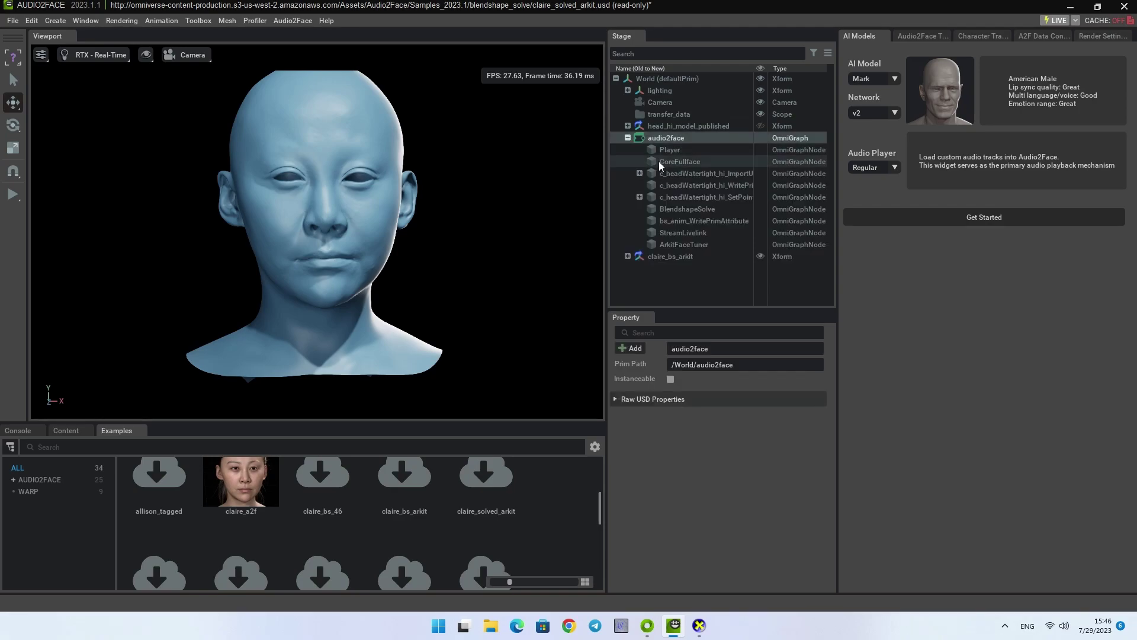
click(686, 235)
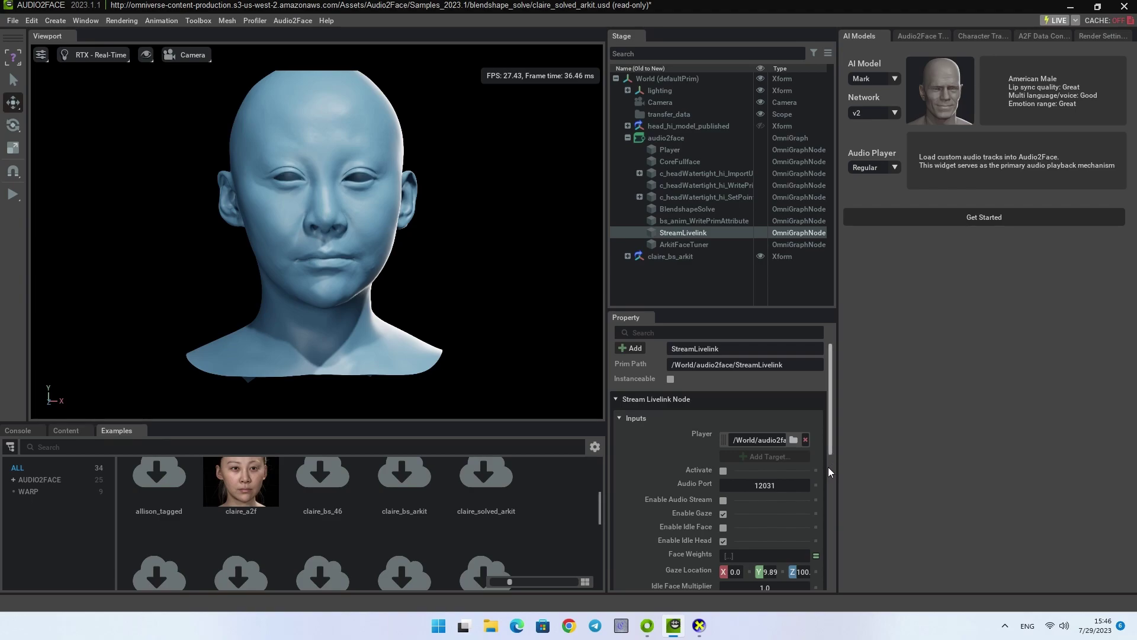
drag(830, 455, 829, 527)
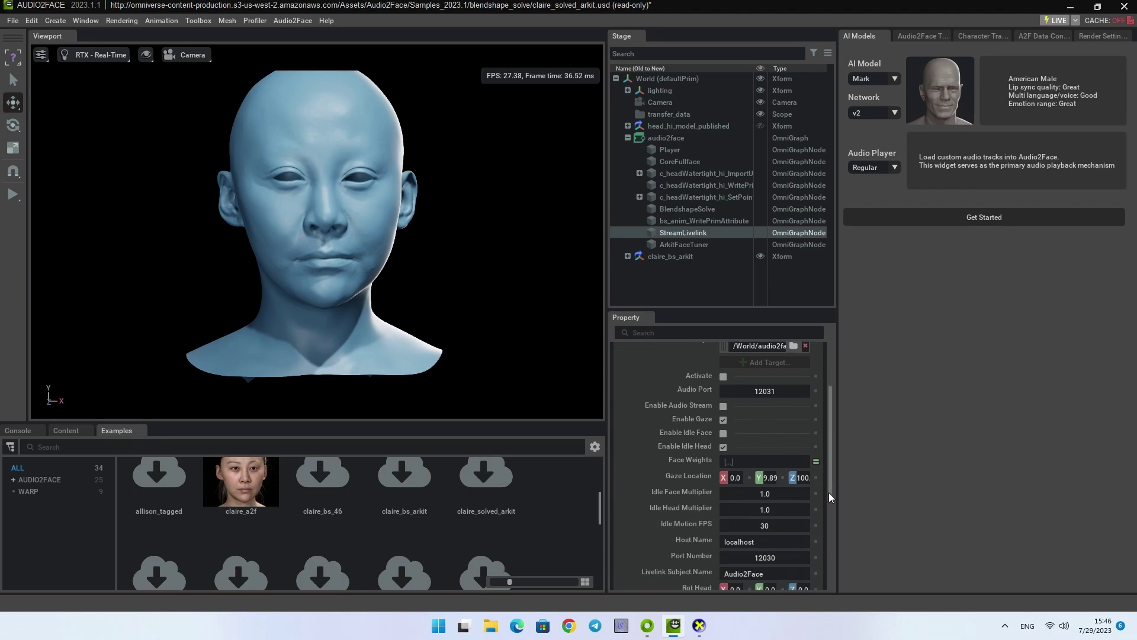
double_click(754, 475)
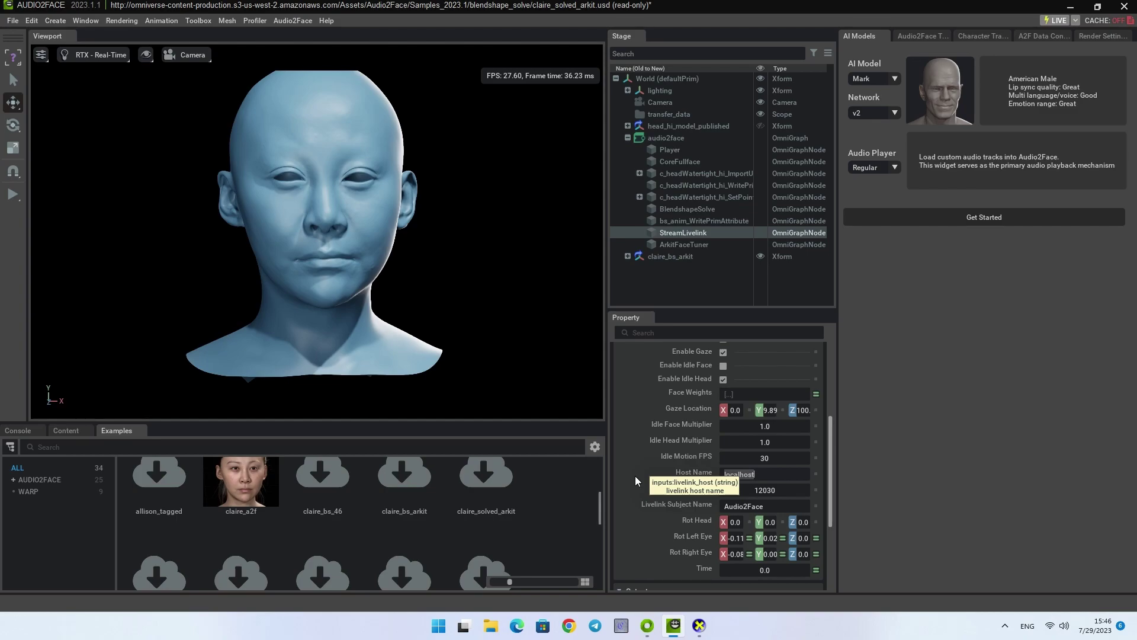
text(169)
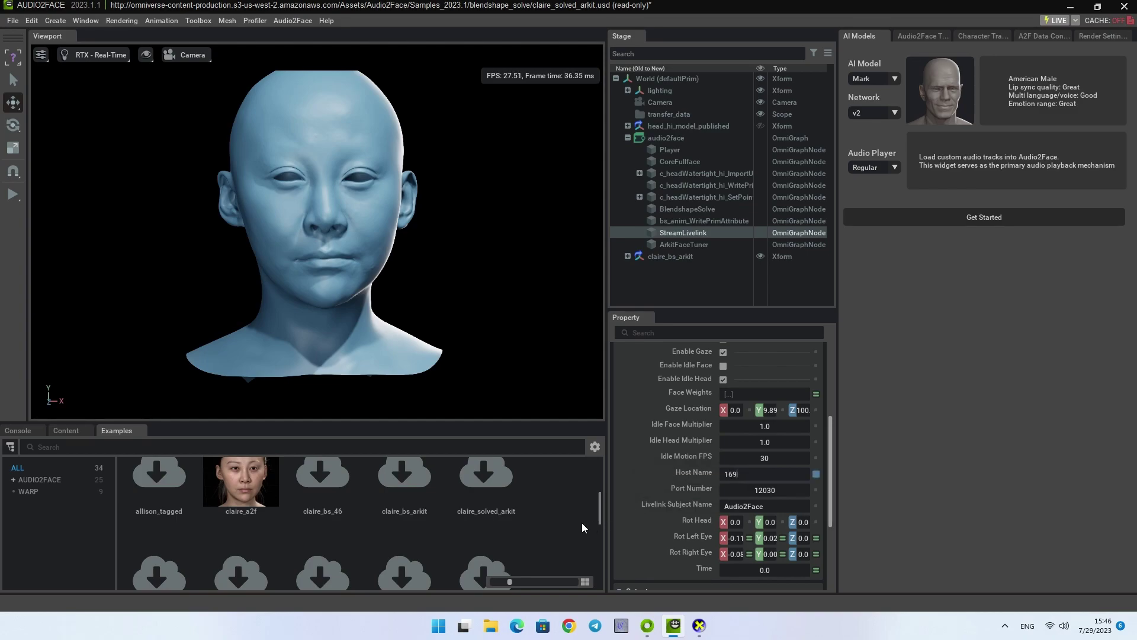
text(.25)
text(4.)
text(245.9)
- Tick Activate on the StreamLivelink node to begin streaming to Unreal
click(834, 380)
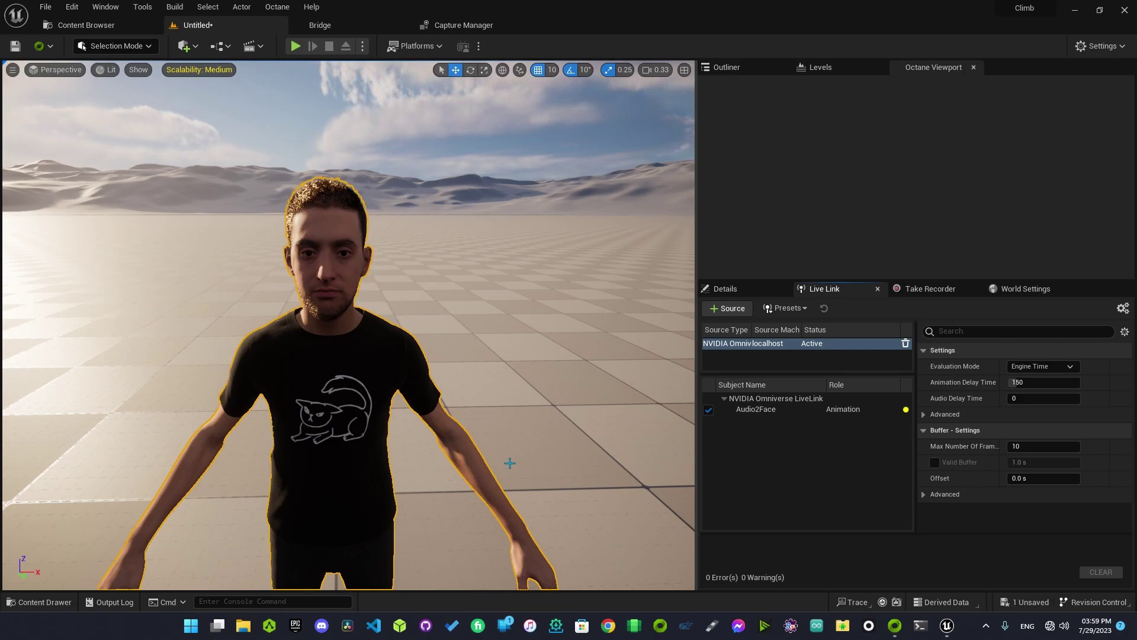
- Set BP_miroslav's ARKit Face Subj to Audio2Face and enable Use ARKit Face
click(724, 289)
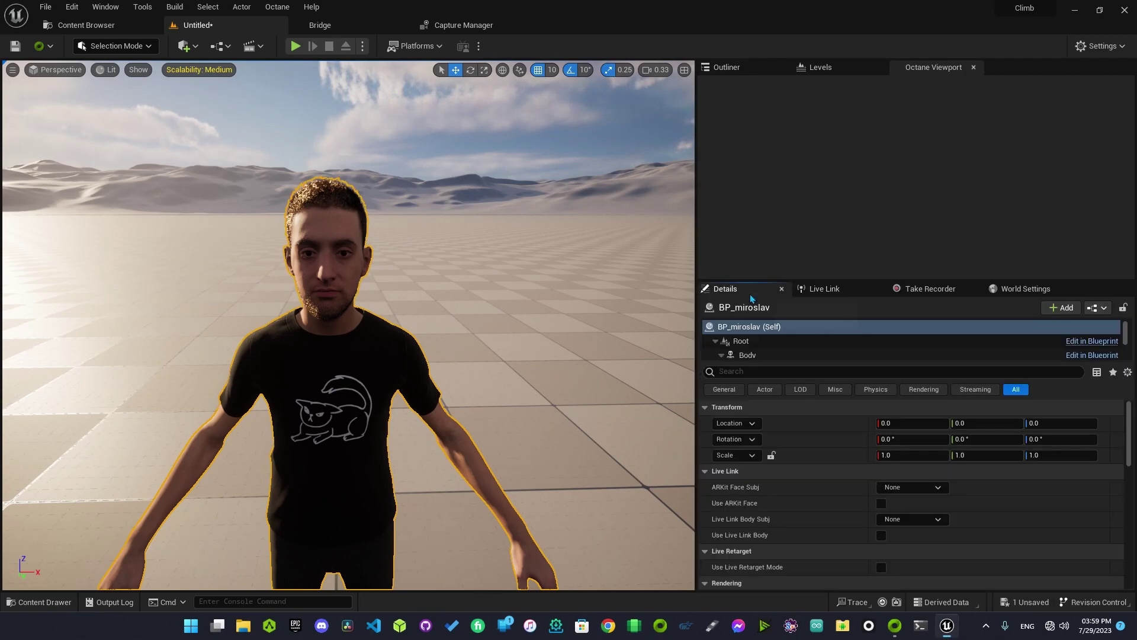
click(939, 489)
click(919, 341)
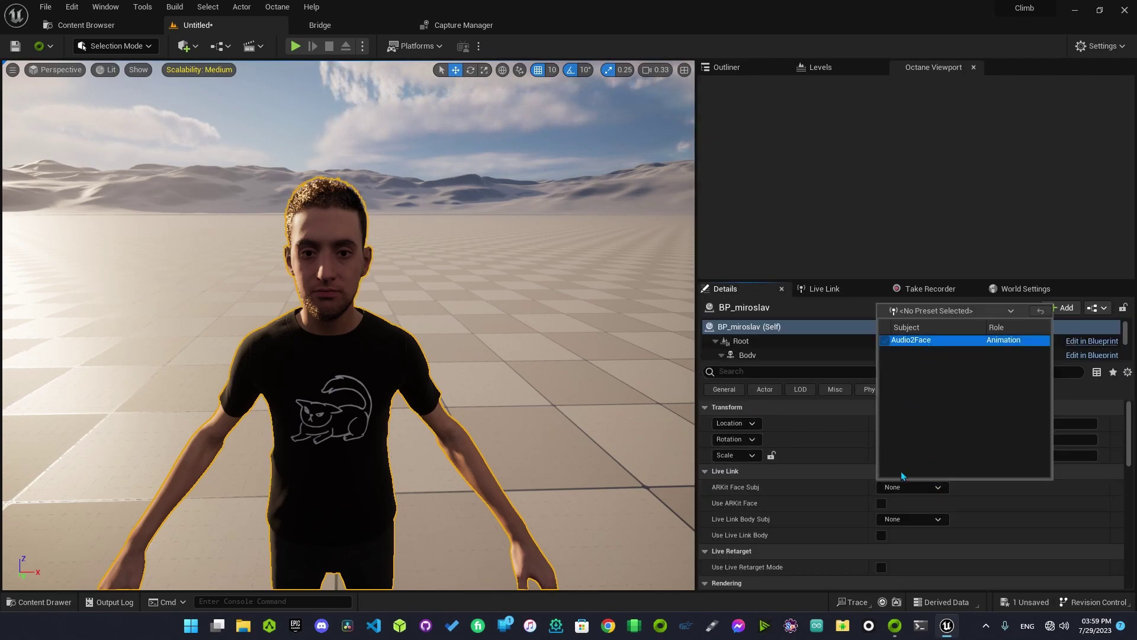
click(881, 503)
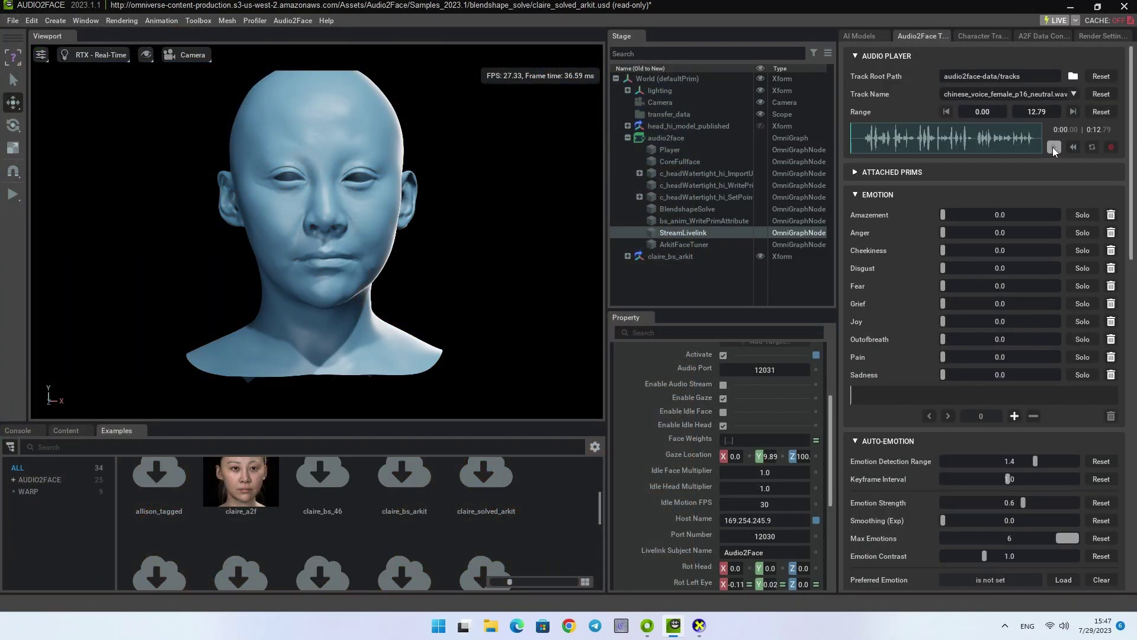
- Play the neutral female voice track in the Audio2Face Audio Player
click(1053, 147)
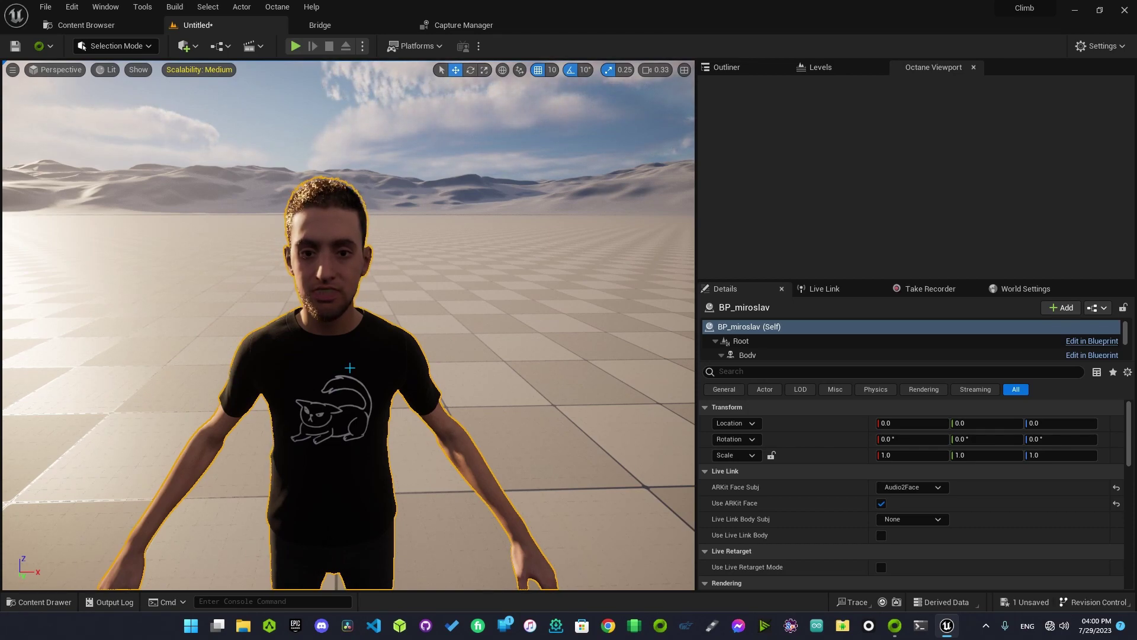
- Zoom the viewport on the lip-syncing face, then minimize Unreal Engine
scroll(350, 368, up, 3)
scroll(349, 368, down, 3)
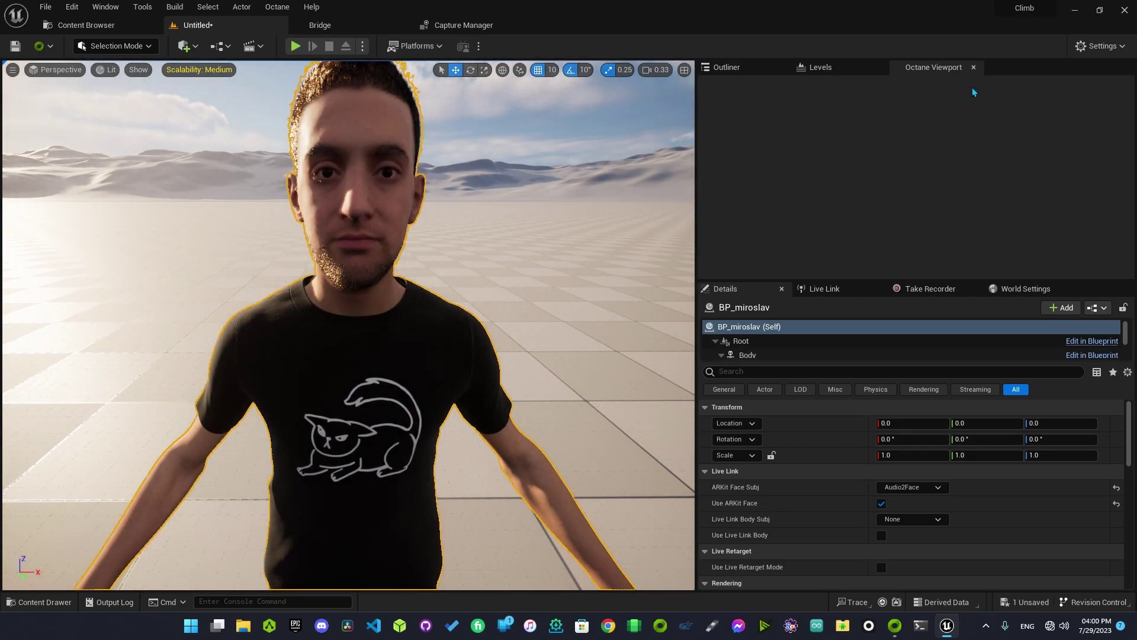
click(1075, 11)
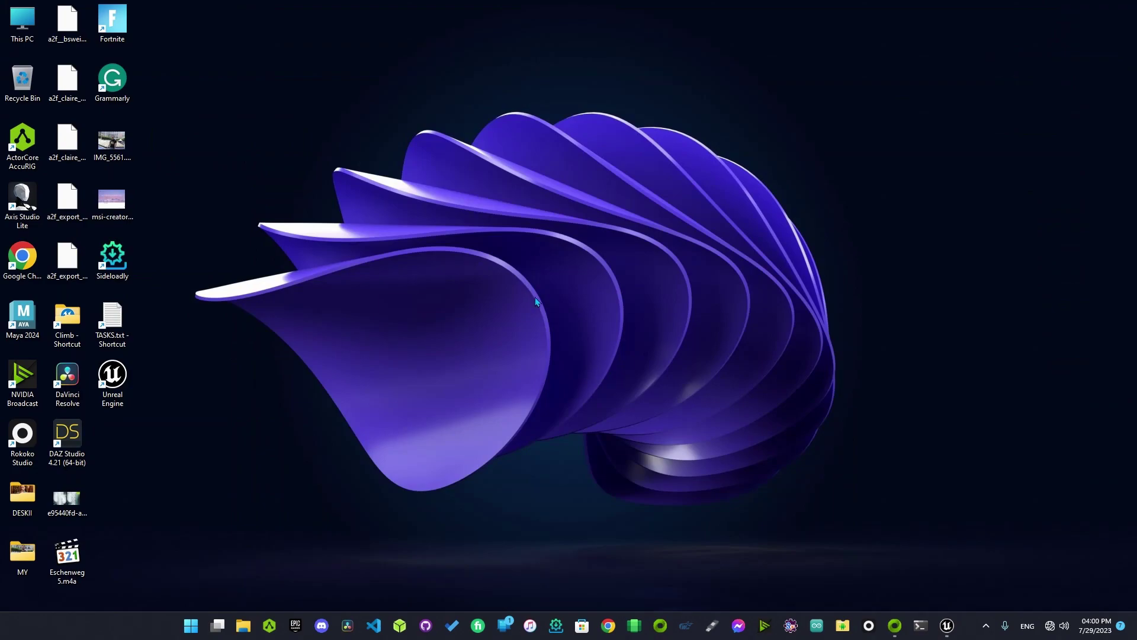